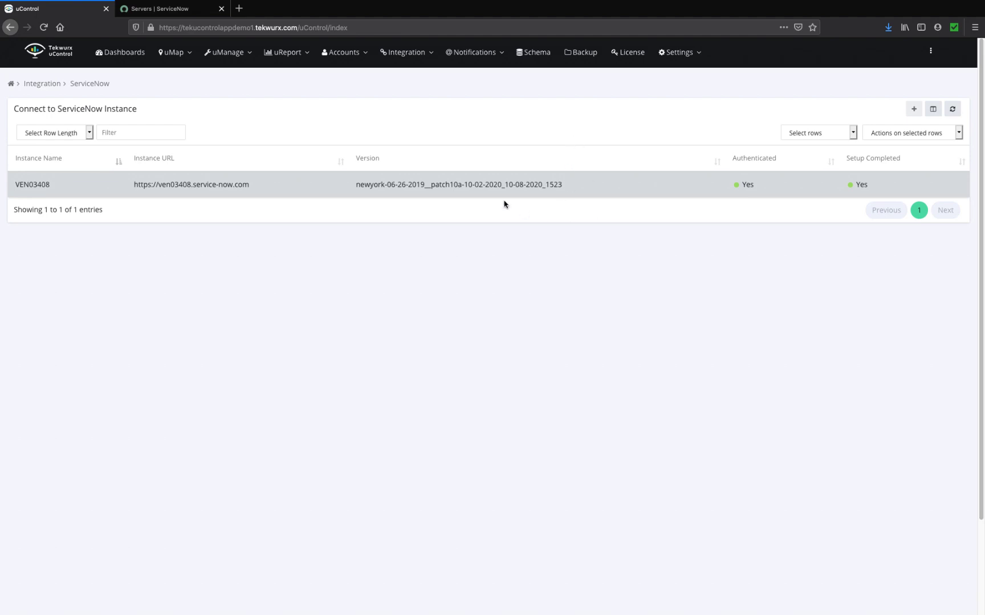
# Review the import definitions configured for the VEN03408 instance and return to the instance list
pyautogui.click(958, 136)
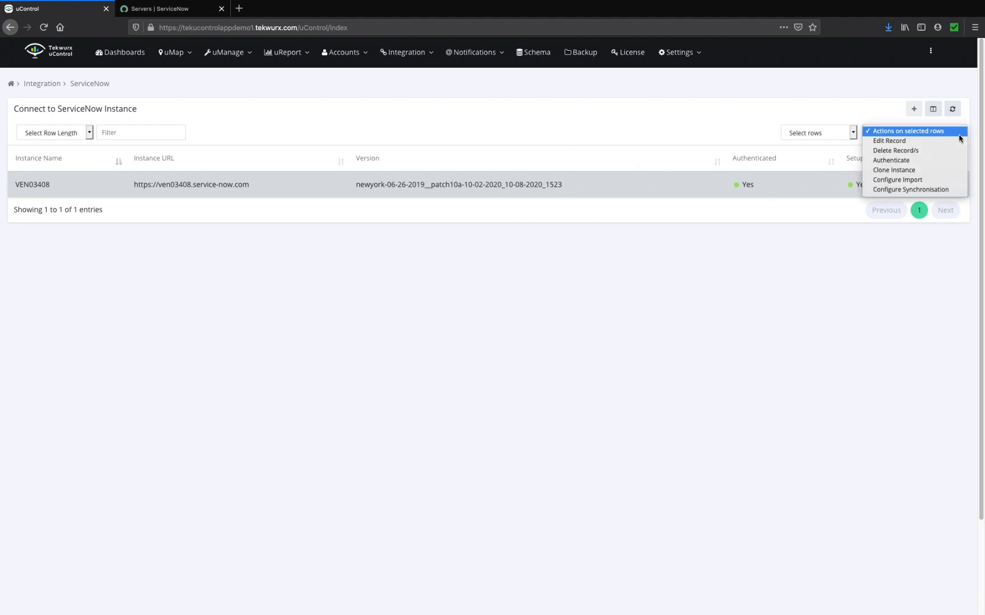
pyautogui.click(923, 181)
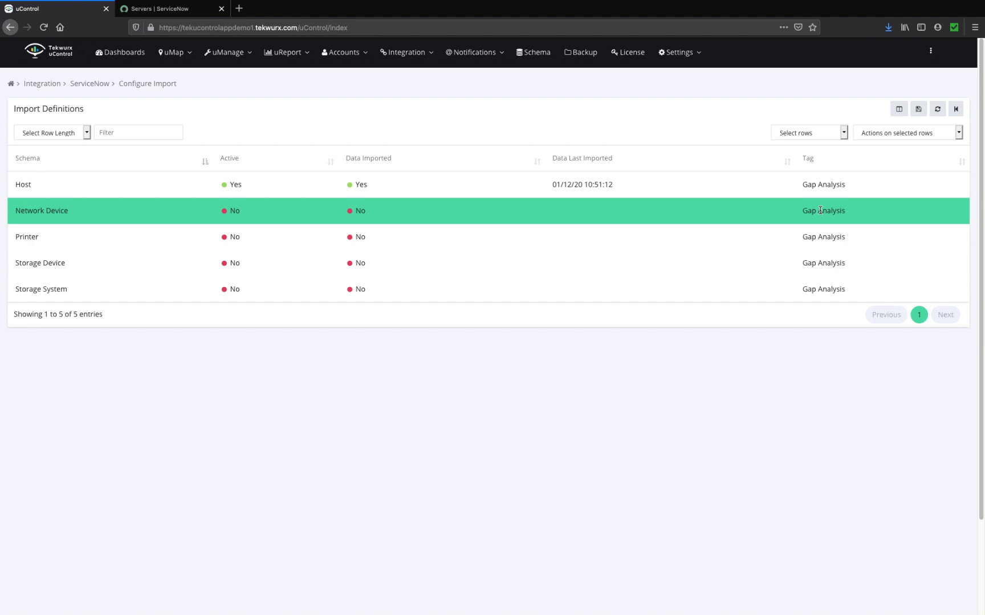
pyautogui.click(956, 108)
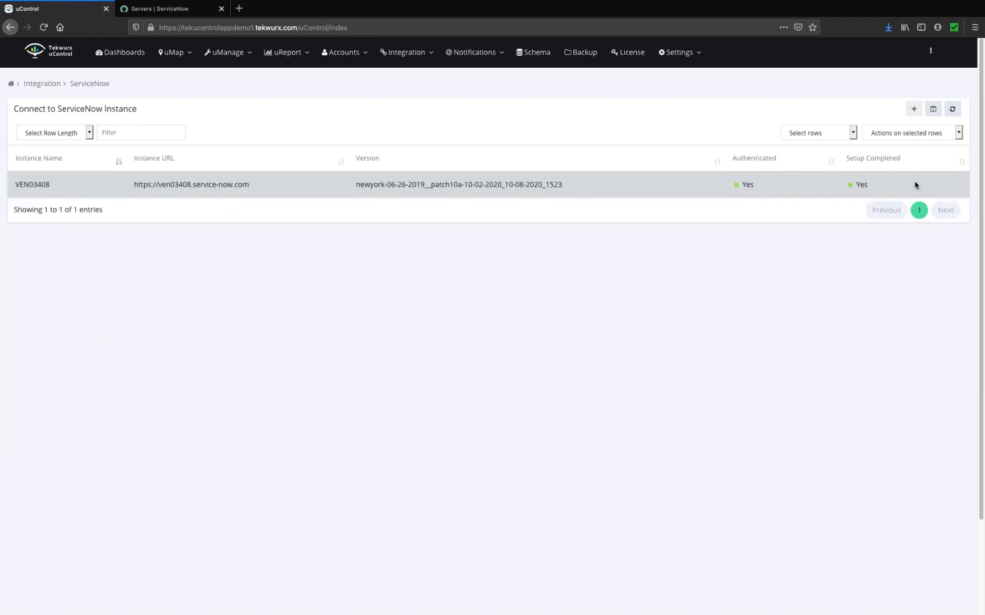
# Filter the VEN03408 synchronisation definitions by "Host" and open the class configuration of the Host schema
pyautogui.click(957, 133)
pyautogui.click(933, 190)
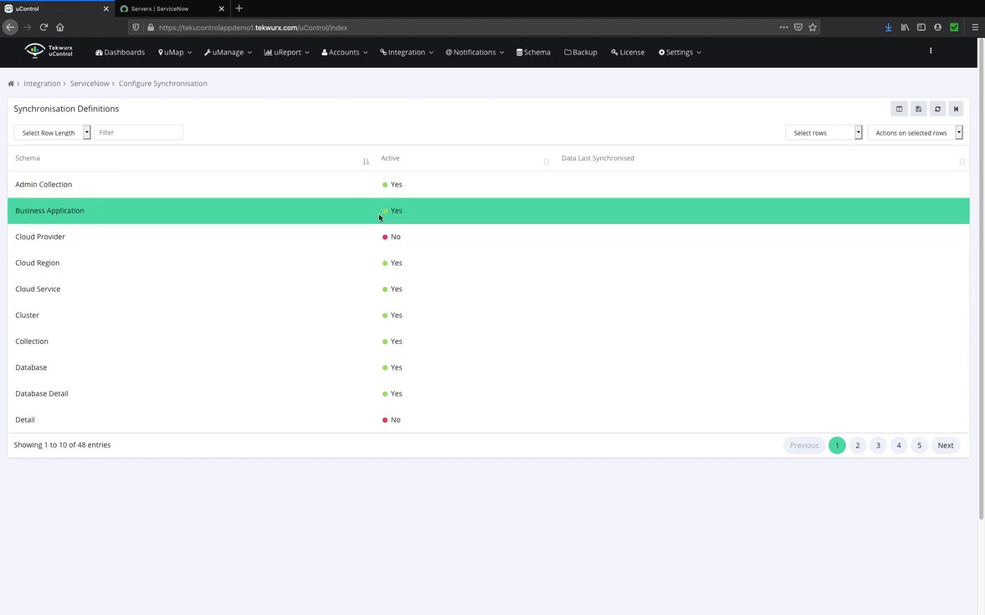
pyautogui.click(120, 135)
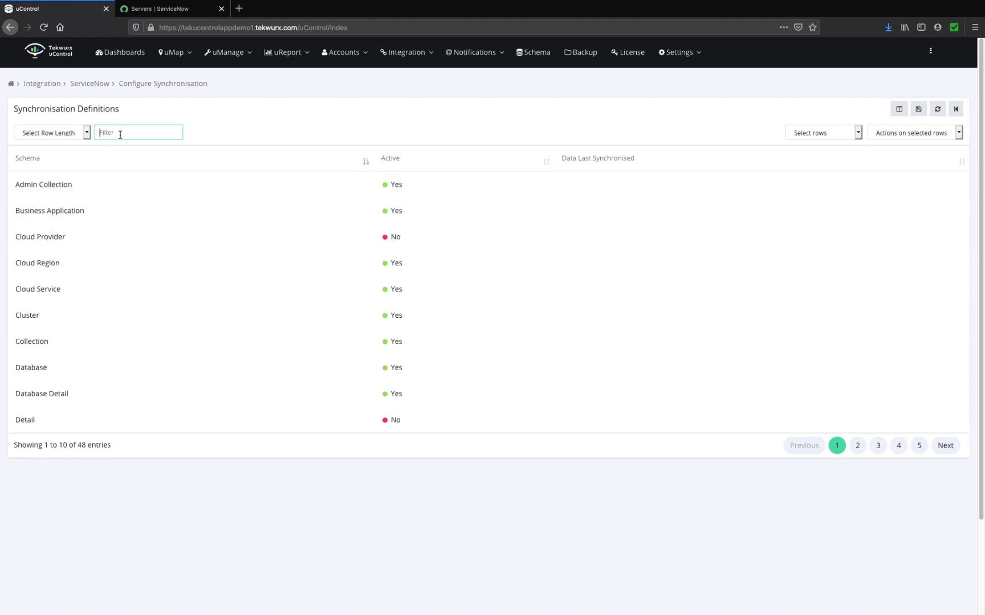
pyautogui.write('Host')
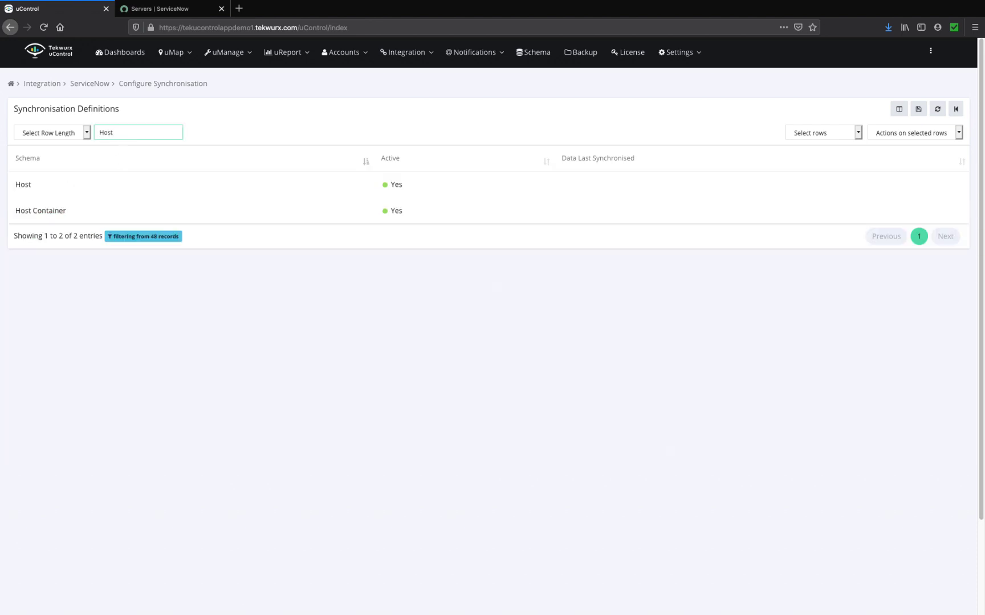
pyautogui.click(132, 196)
pyautogui.click(959, 133)
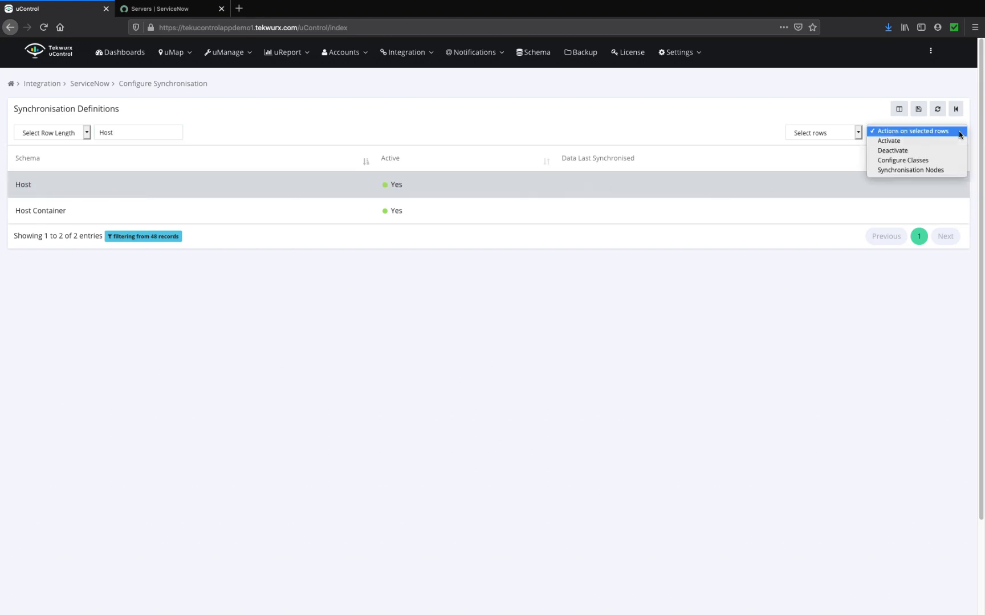
pyautogui.click(926, 162)
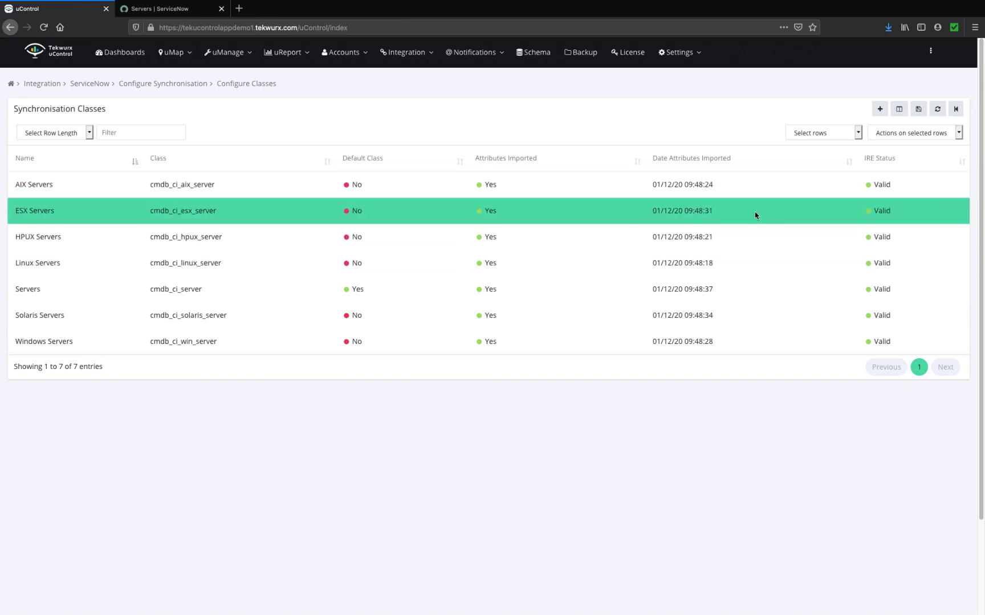
# Examine the field mappings of the Linux Servers class and return to the synchronisation classes
pyautogui.click(671, 265)
pyautogui.click(958, 132)
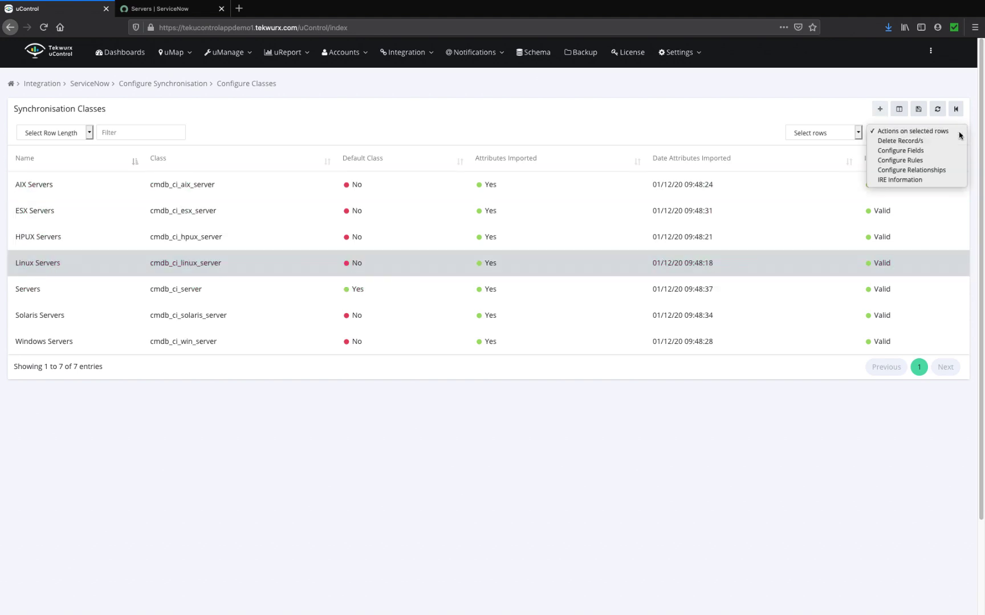
pyautogui.click(929, 152)
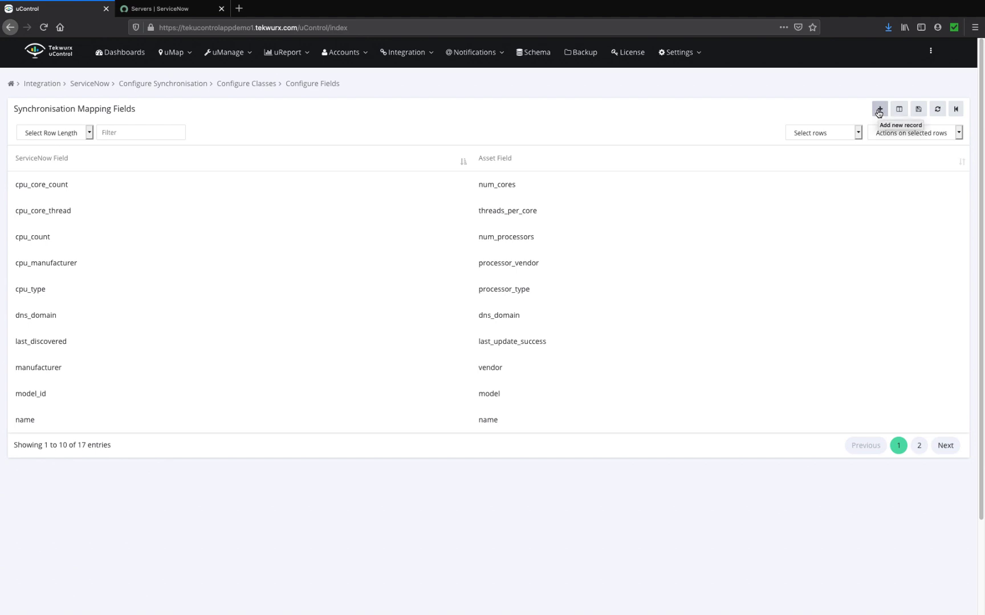
pyautogui.click(956, 109)
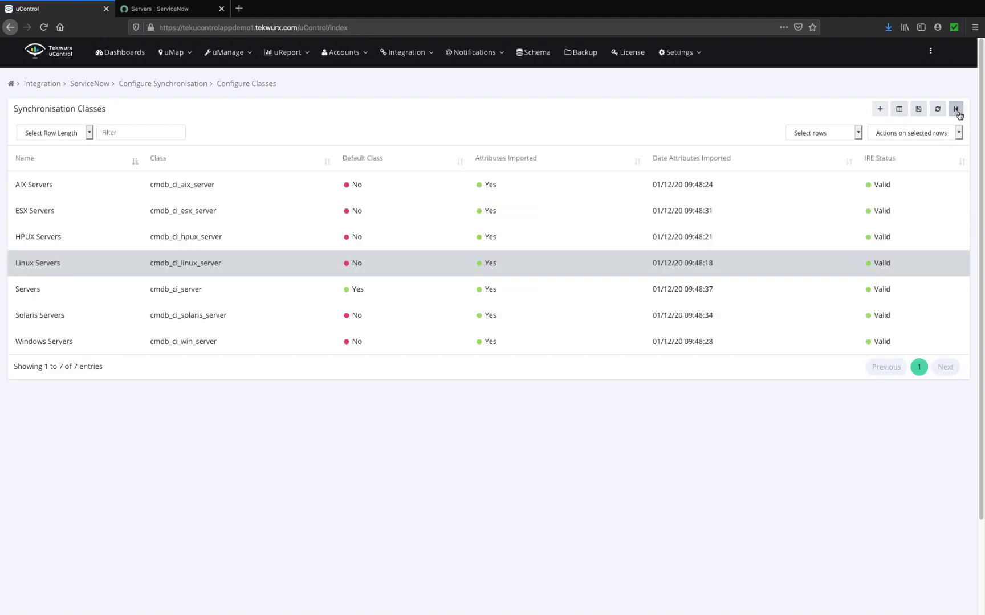
# Examine the mapping rules and the relationship mappings of the Linux Servers class
pyautogui.click(959, 133)
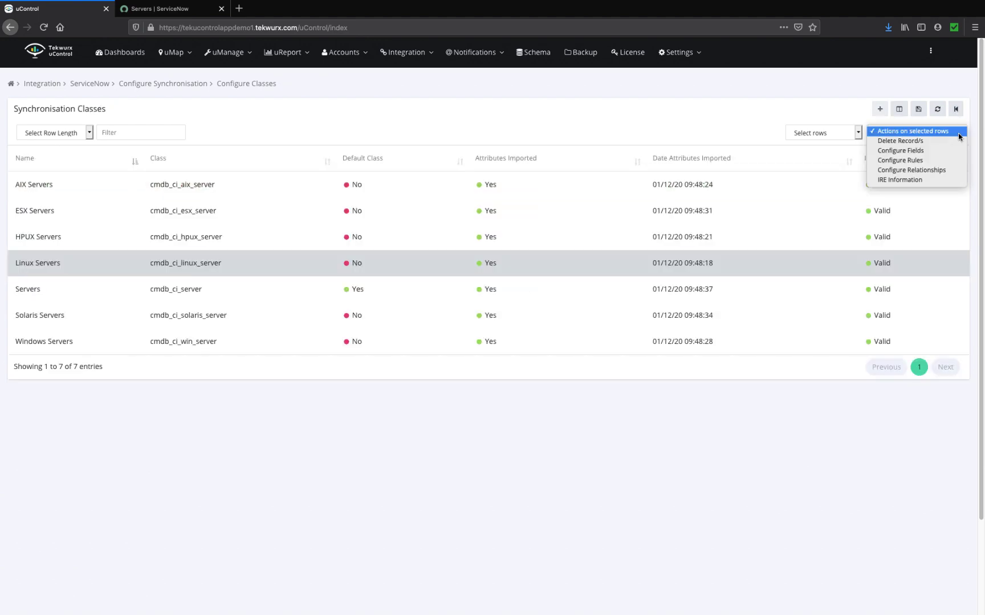
pyautogui.click(948, 162)
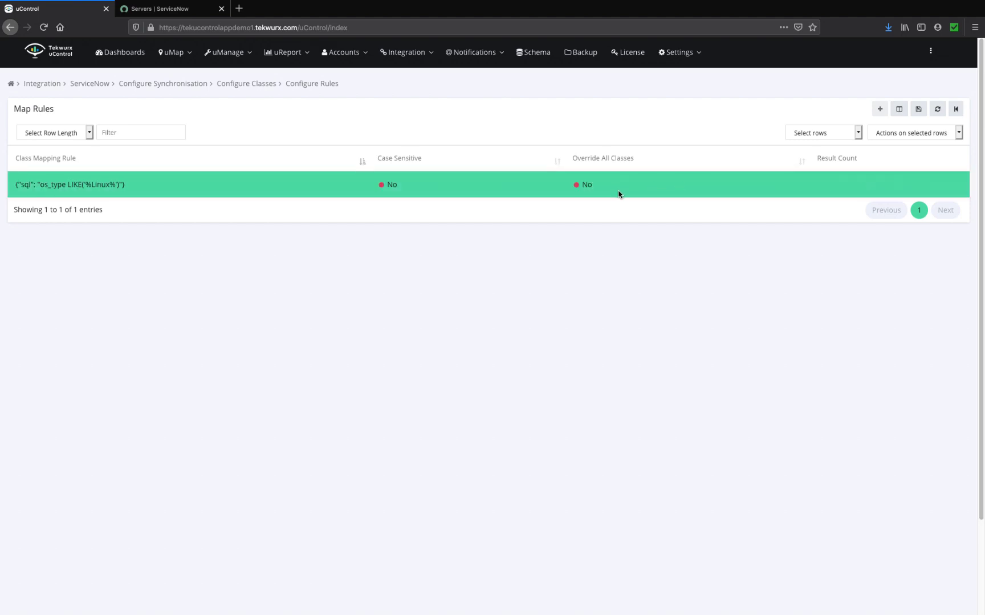
pyautogui.click(956, 108)
pyautogui.click(958, 135)
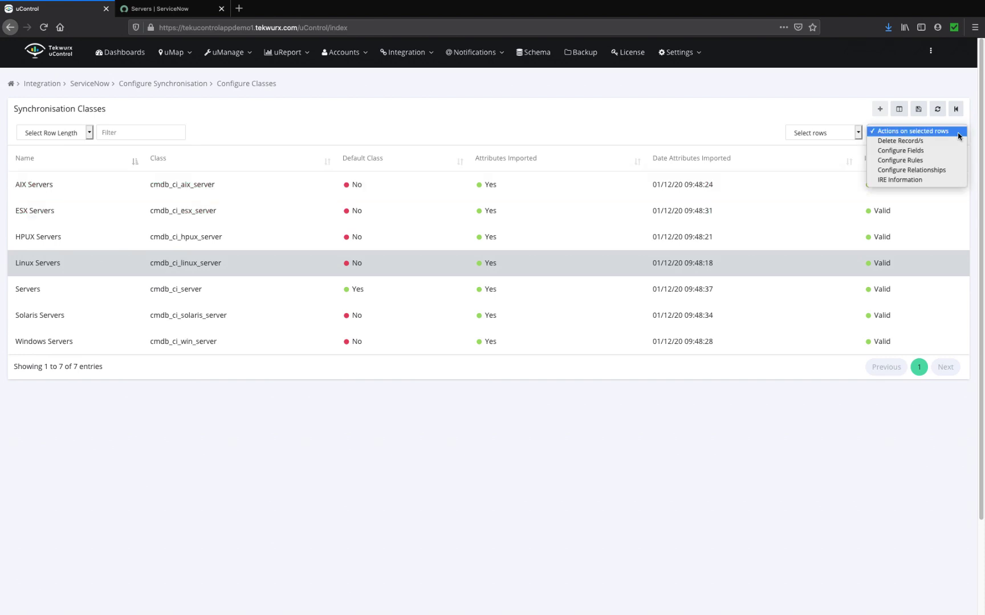
pyautogui.click(935, 174)
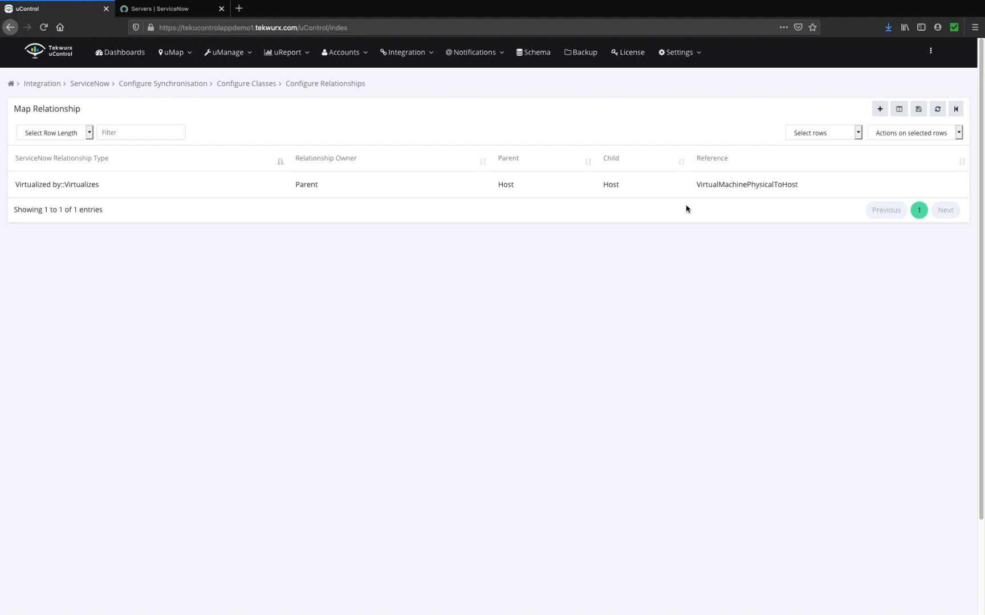
pyautogui.click(955, 109)
# Examine the IRE identifiers and dependents of the Linux Servers class, and return to the class list
pyautogui.click(959, 134)
pyautogui.click(958, 133)
pyautogui.click(958, 134)
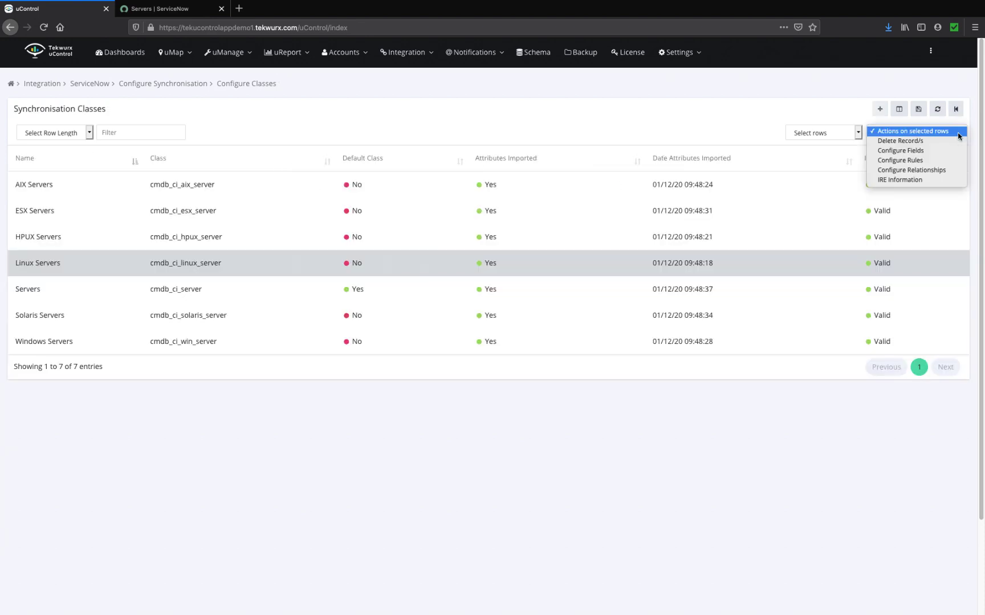
pyautogui.click(953, 181)
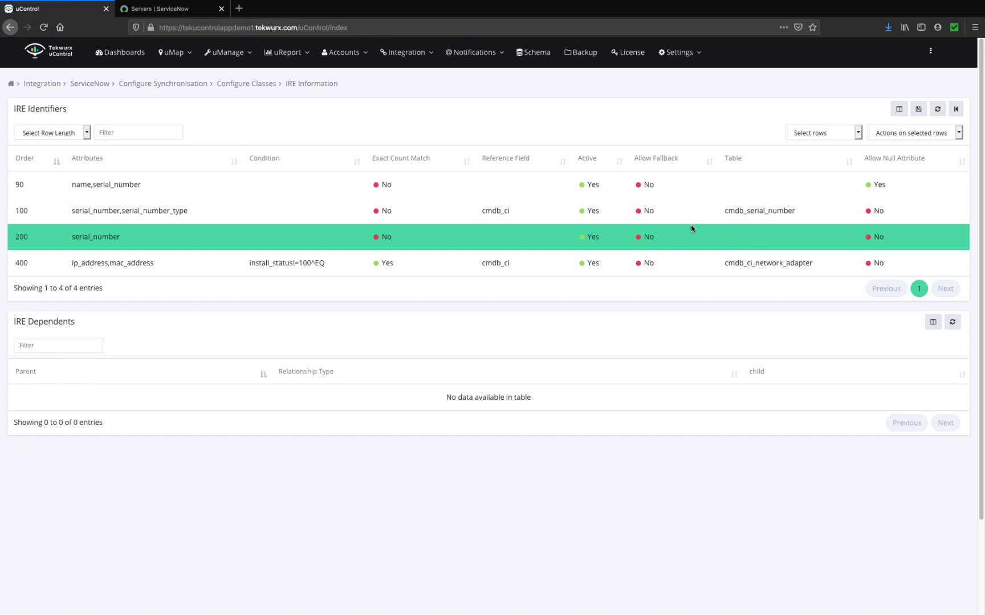
pyautogui.click(214, 194)
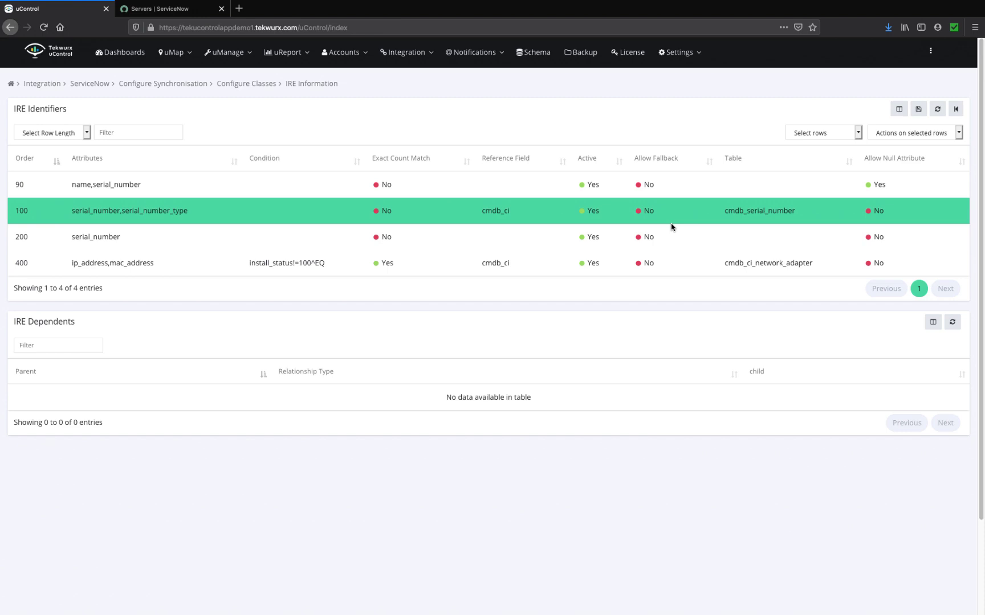
pyautogui.click(955, 109)
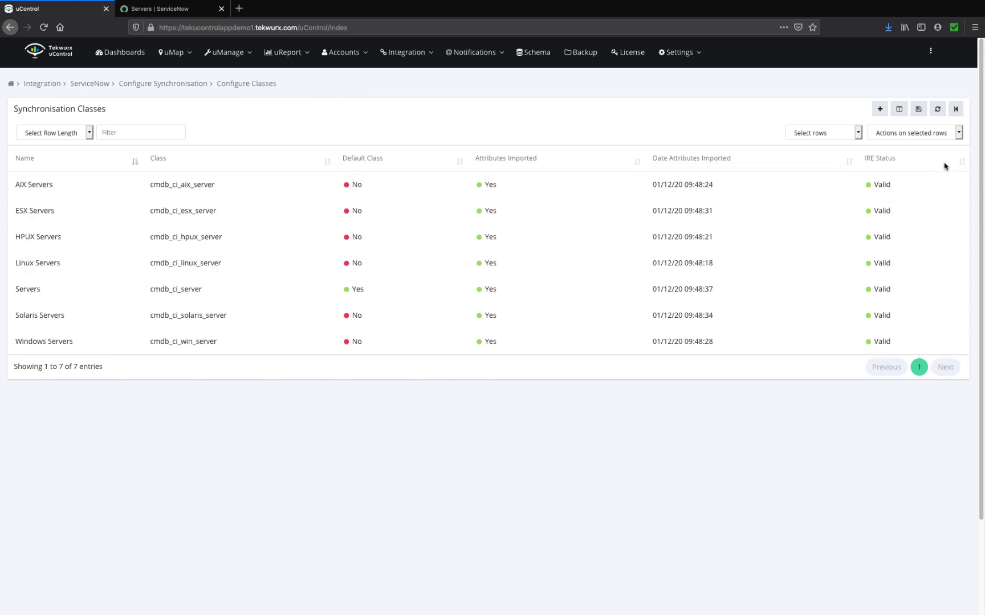
# Leave the class configuration and open the synchronisation nodes of the Host schema for the VEN03408 instance
pyautogui.click(956, 110)
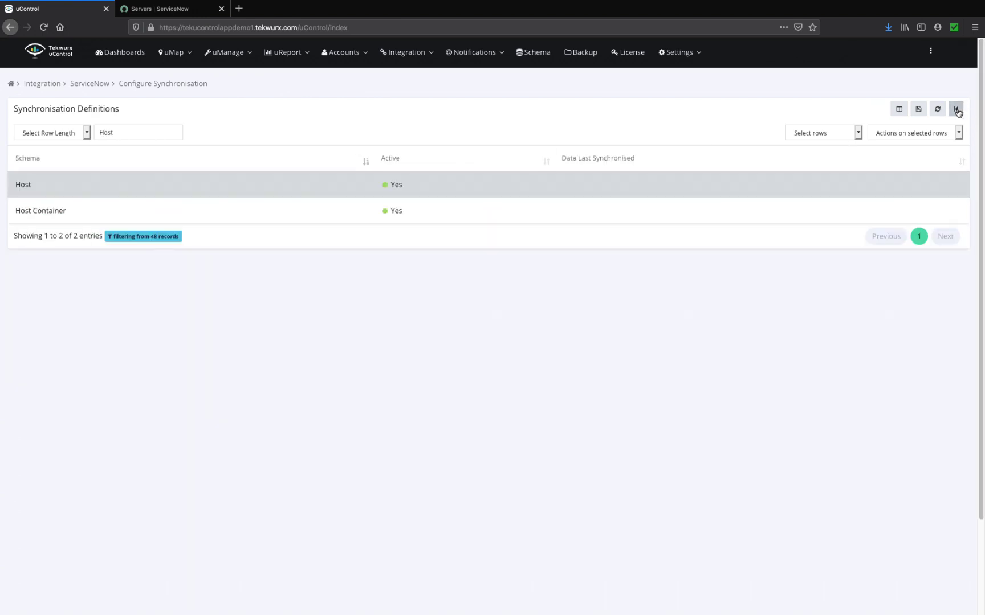
pyautogui.click(956, 110)
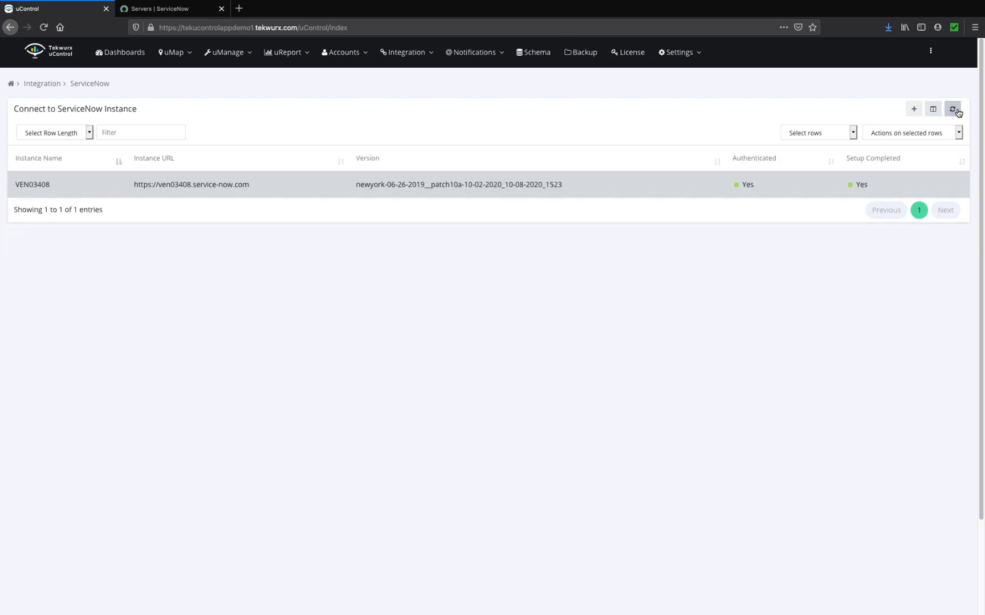
pyautogui.click(959, 132)
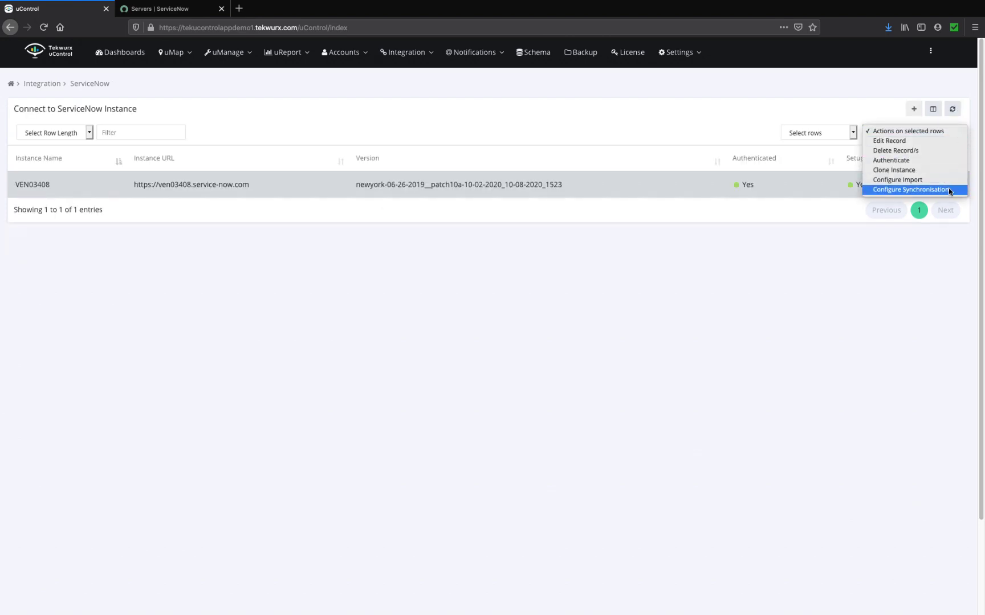
pyautogui.click(949, 189)
pyautogui.click(940, 132)
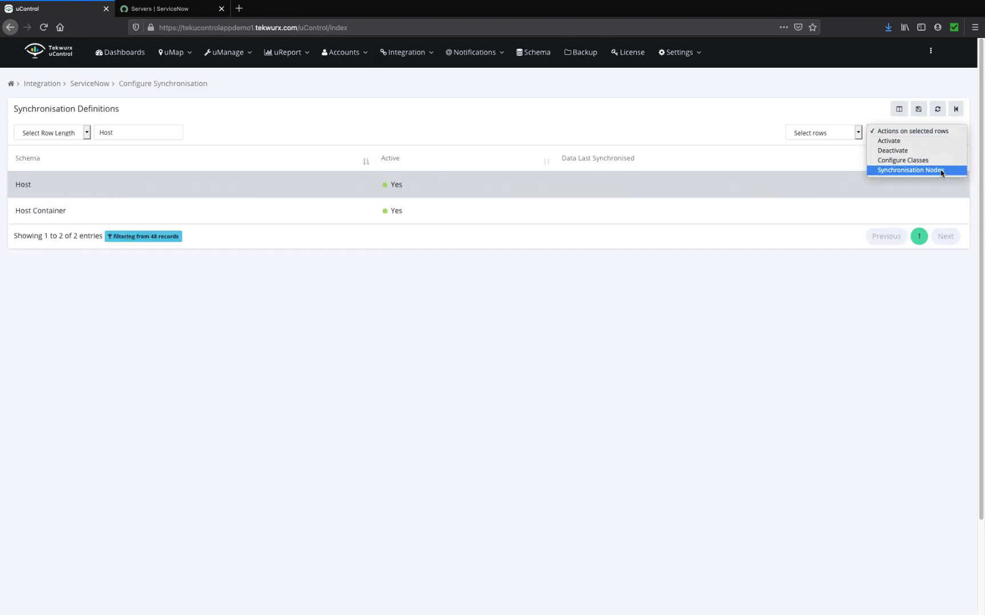
pyautogui.click(941, 171)
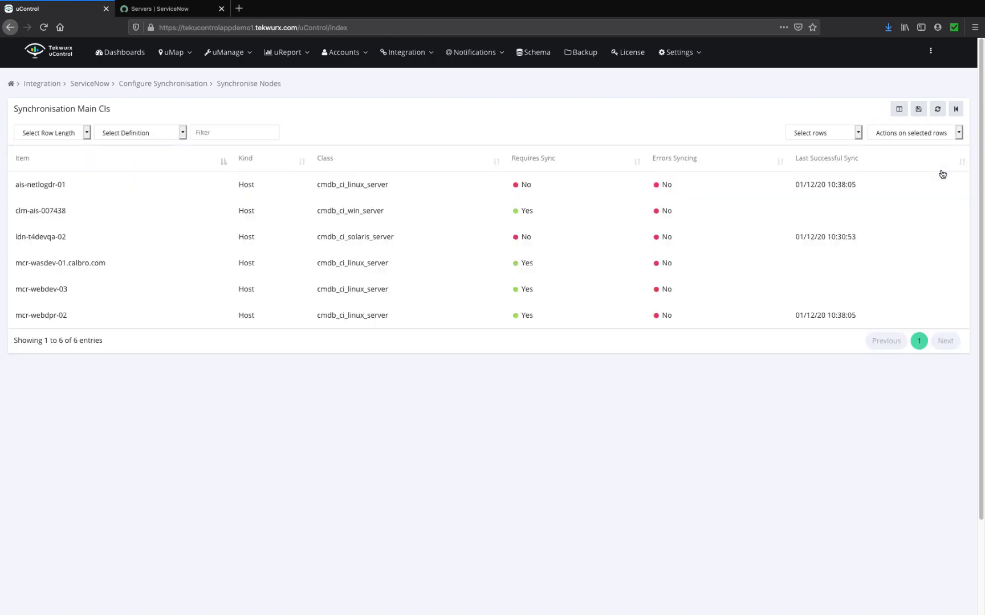
pyautogui.click(386, 250)
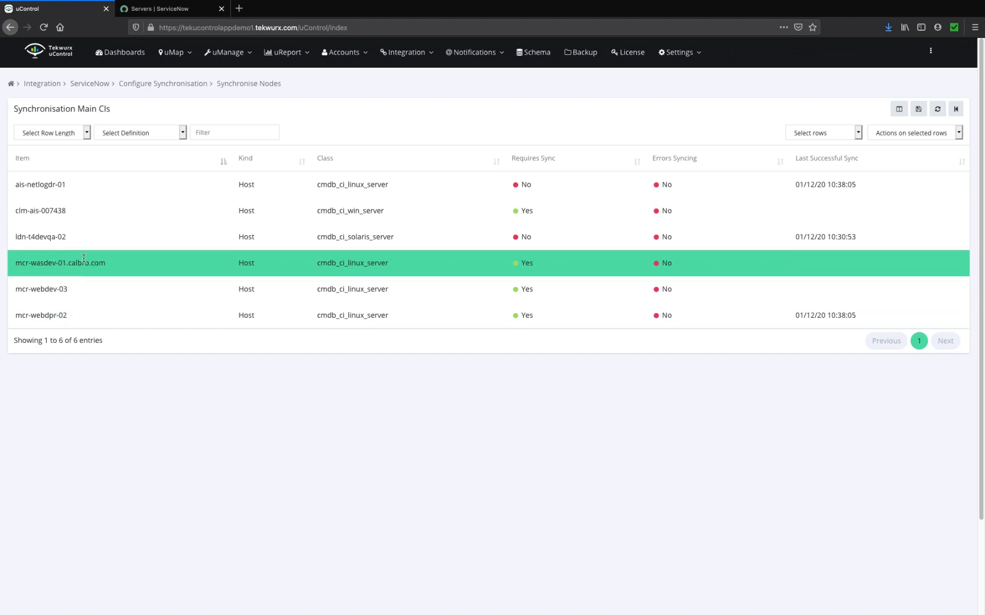
# Compare the nodes with the server list in ServiceNow and open the mcr-wasdev-01.calbro.com server record
pyautogui.click(177, 9)
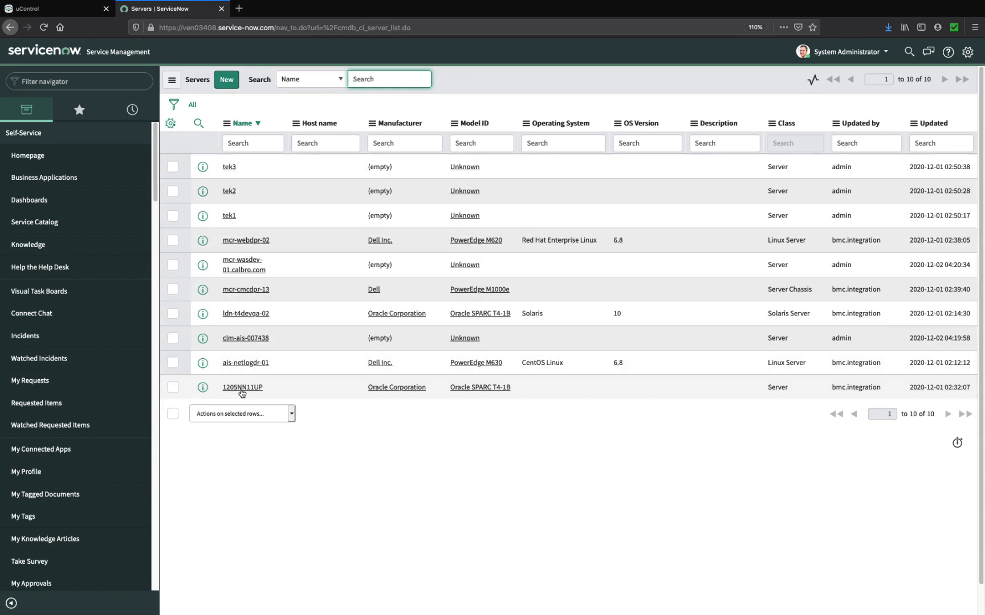
pyautogui.click(72, 14)
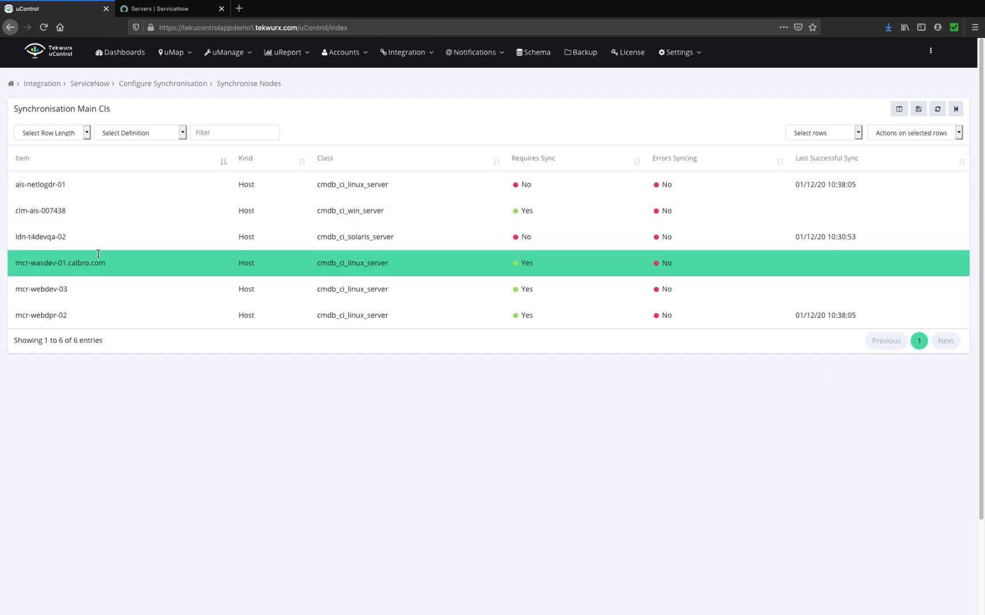
pyautogui.click(159, 9)
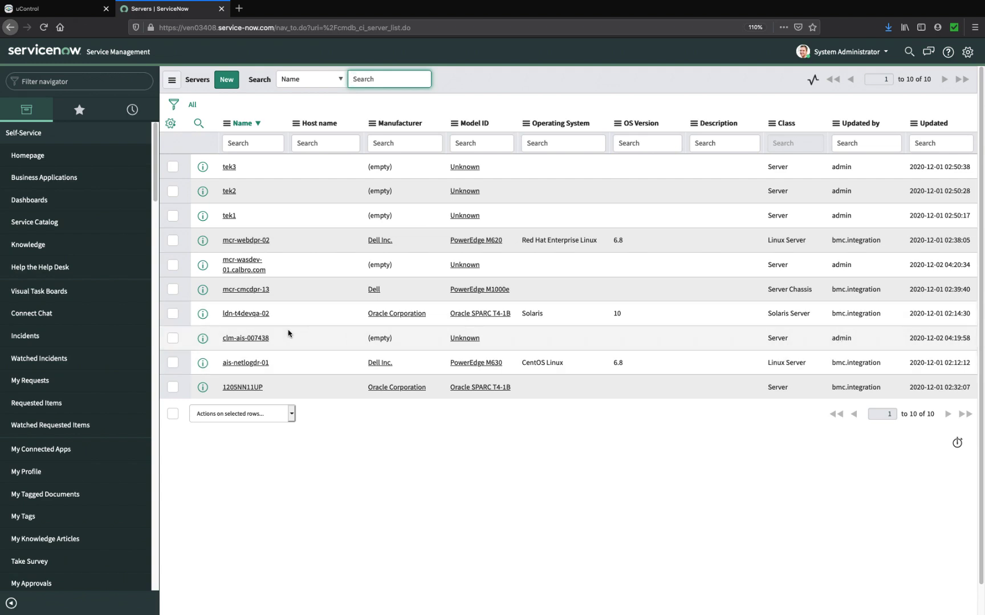
pyautogui.click(238, 265)
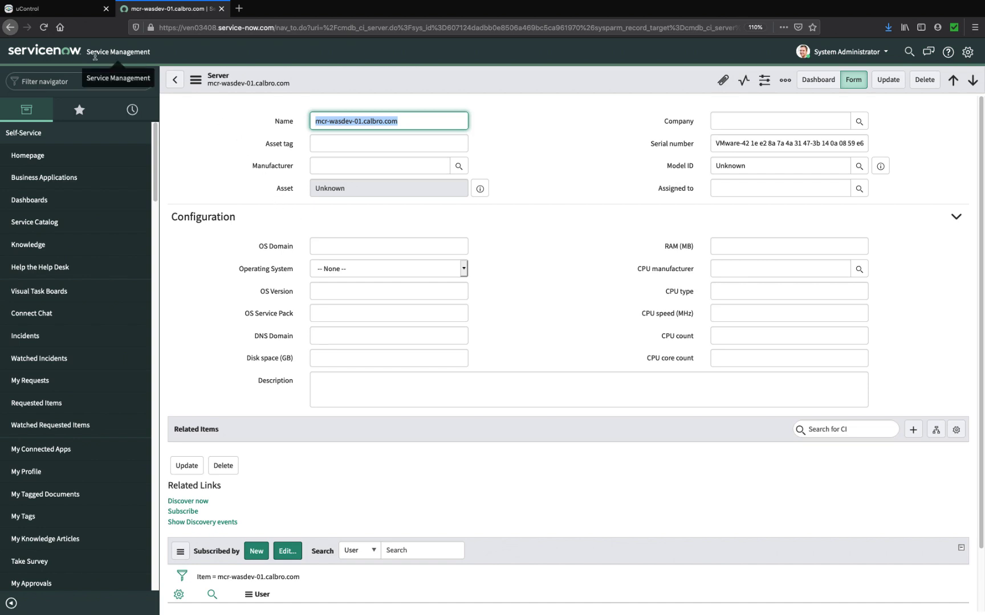
# Switch to uControl, synchronise the nodes clm-ais-007438, mcr-wasdev-01.calbro.com and mcr-webdev-03, and refresh the node list
pyautogui.click(34, 8)
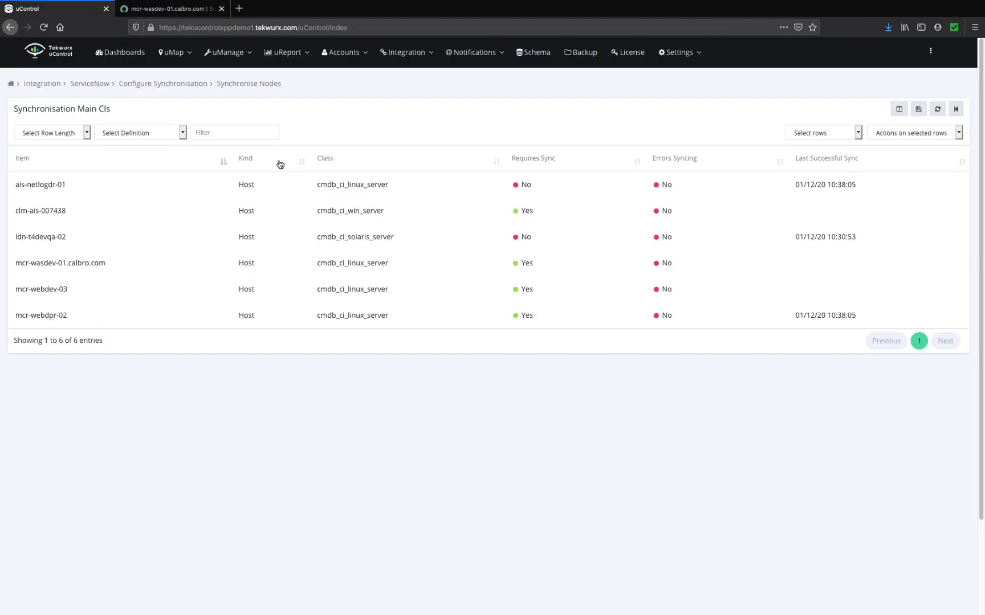
pyautogui.click(81, 215)
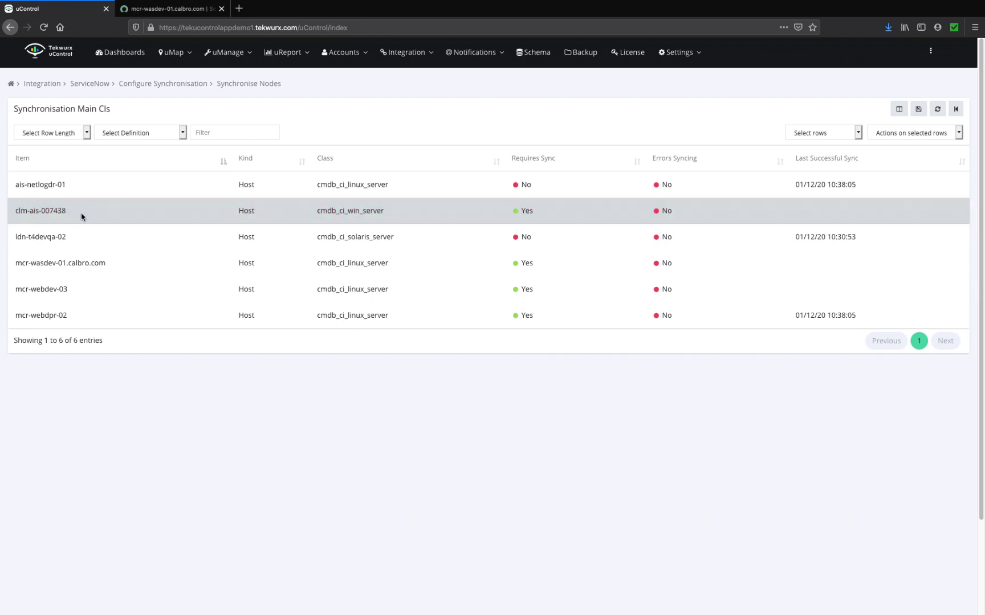
pyautogui.click(93, 265)
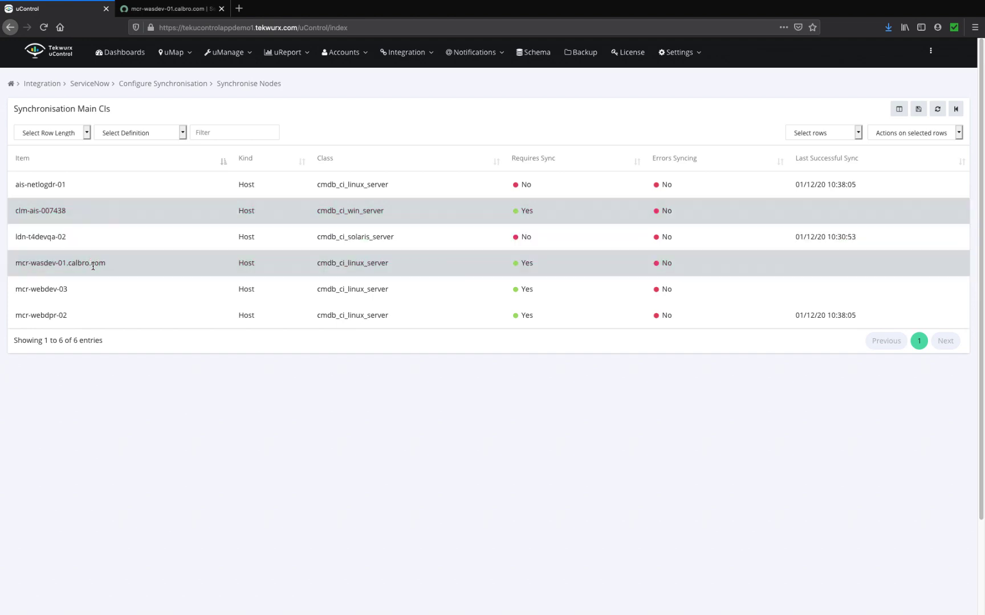
pyautogui.click(88, 290)
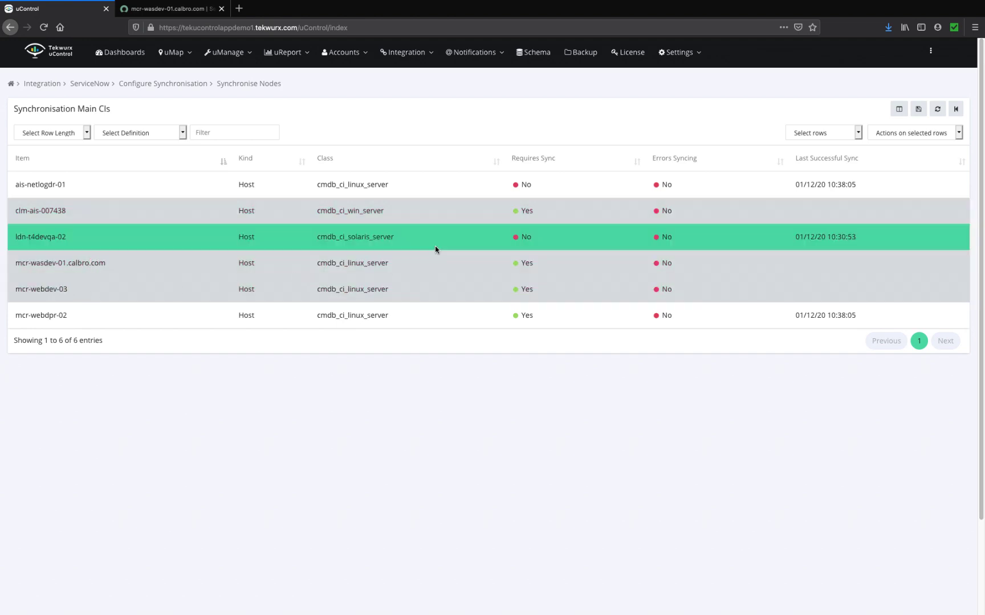
pyautogui.click(958, 132)
pyautogui.click(959, 141)
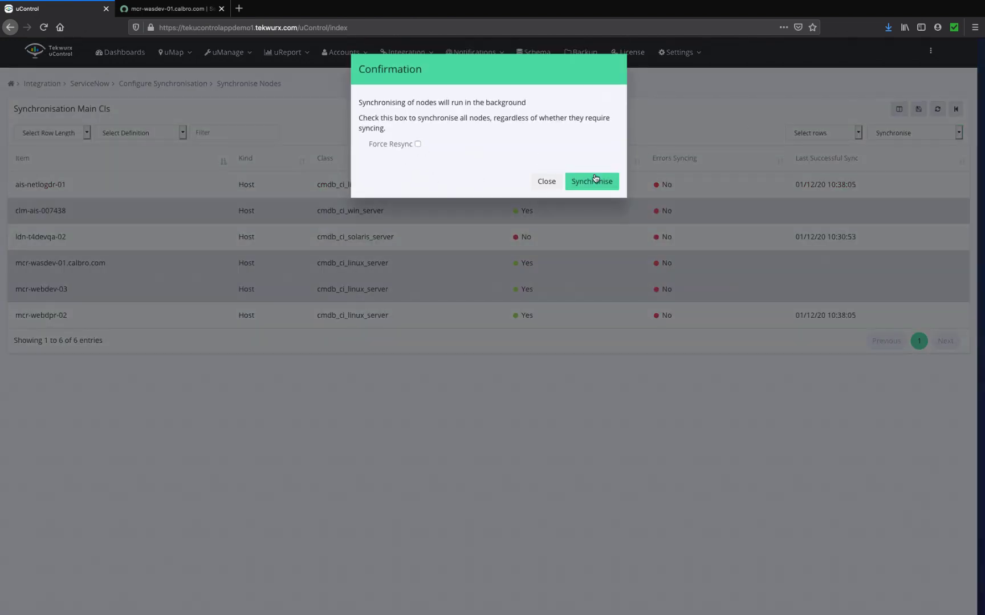
pyautogui.click(585, 182)
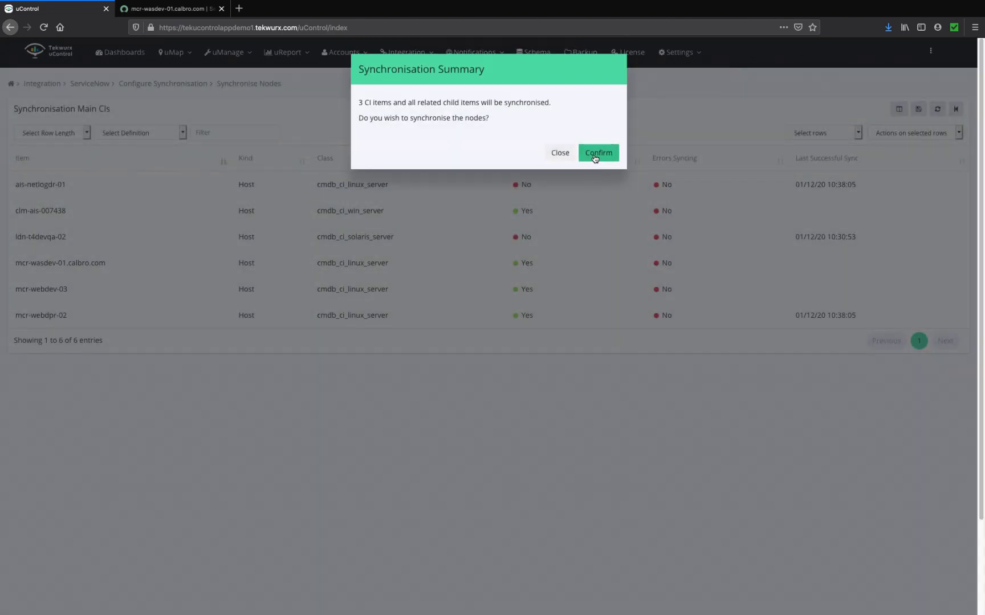
pyautogui.click(595, 159)
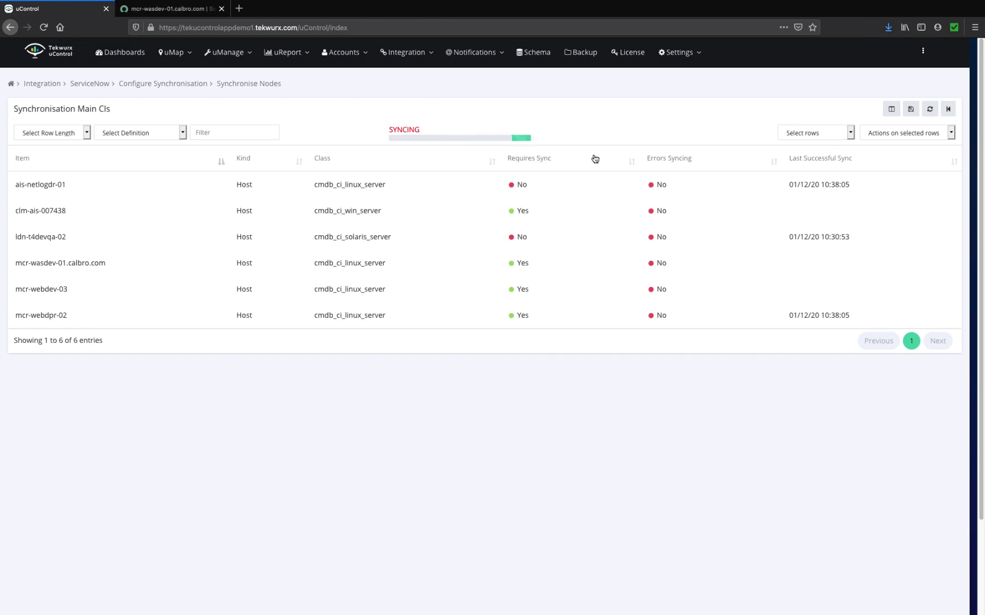
pyautogui.click(929, 110)
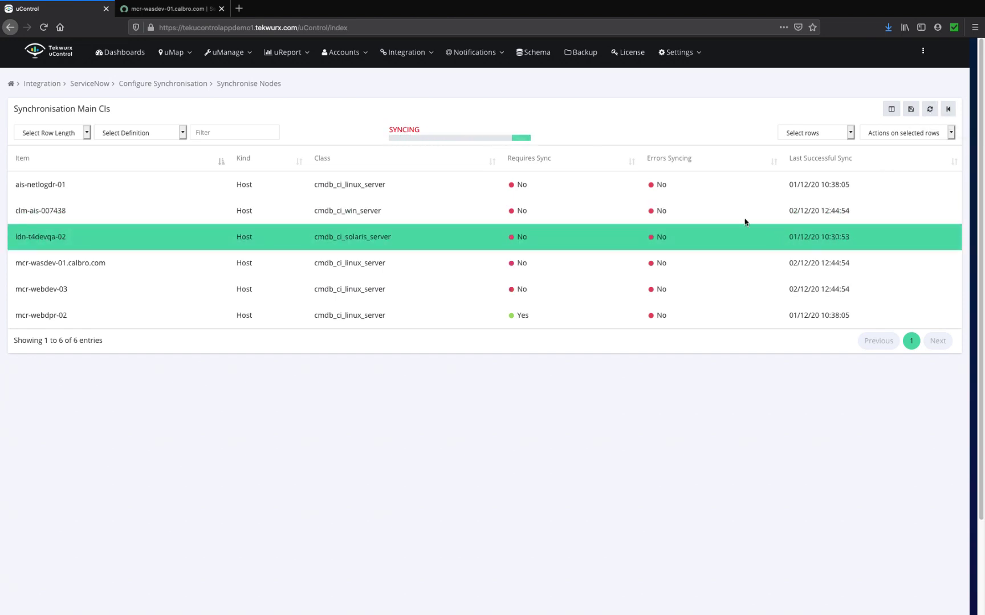
# Switch to ServiceNow, review the synchronised fields of the mcr-wasdev-01.calbro.com server record, and return to the server list
pyautogui.click(148, 10)
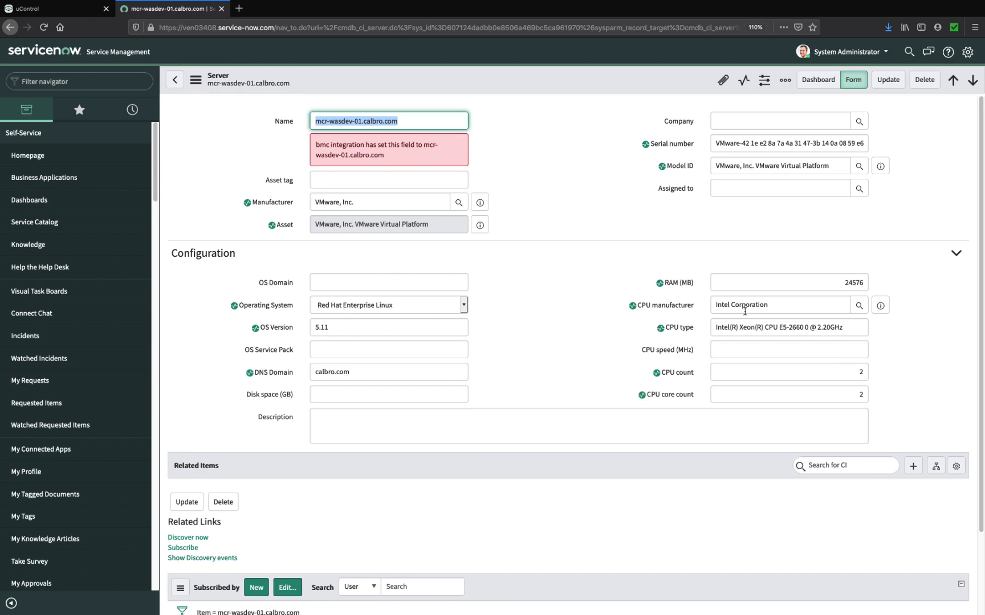
pyautogui.scroll(-3, 981, 299)
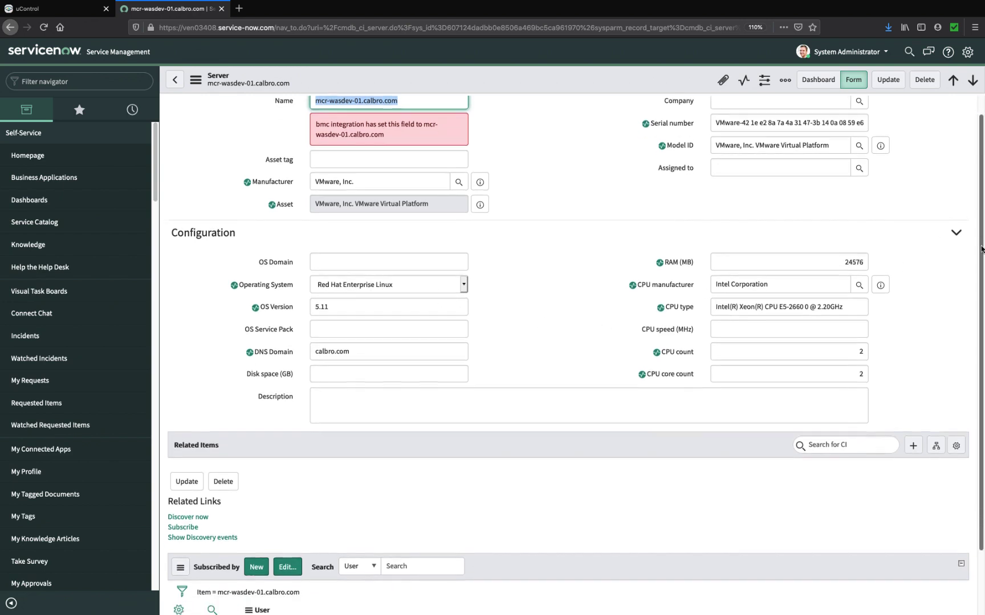
pyautogui.scroll(3, 982, 299)
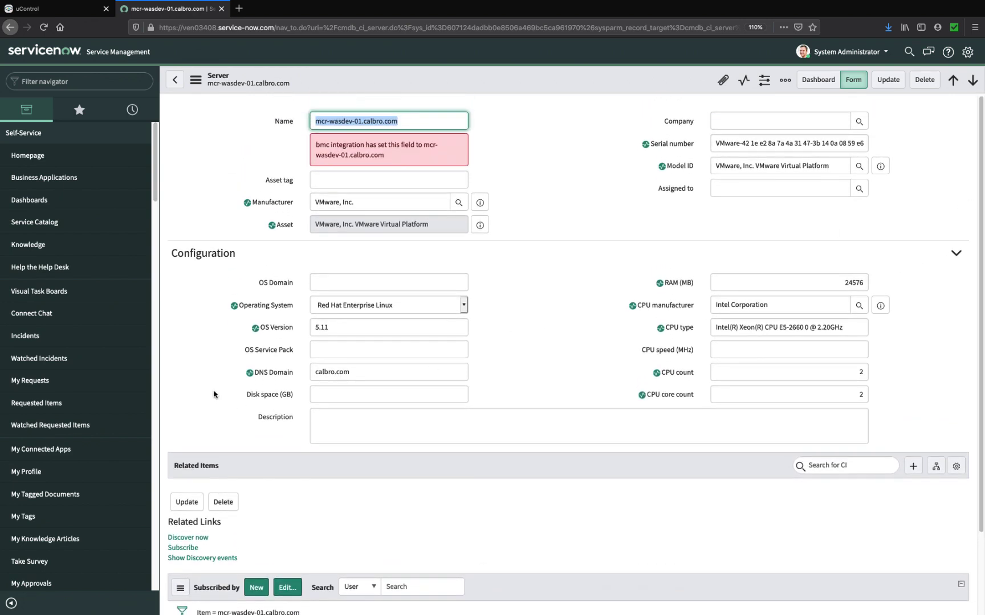
pyautogui.click(175, 85)
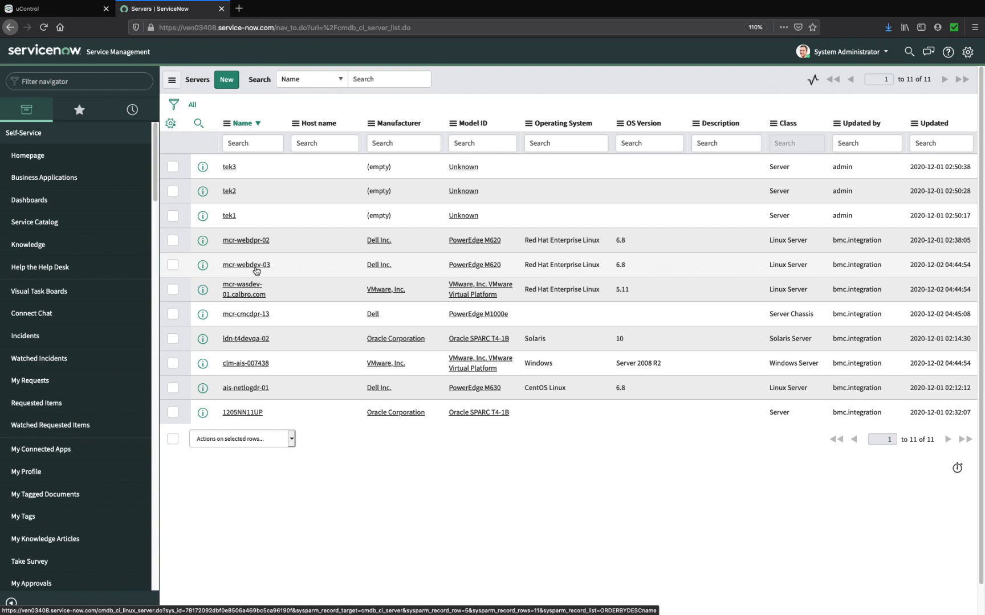
# Open the mcr-webdev-03 Linux server record and examine its configuration and related items
pyautogui.click(256, 269)
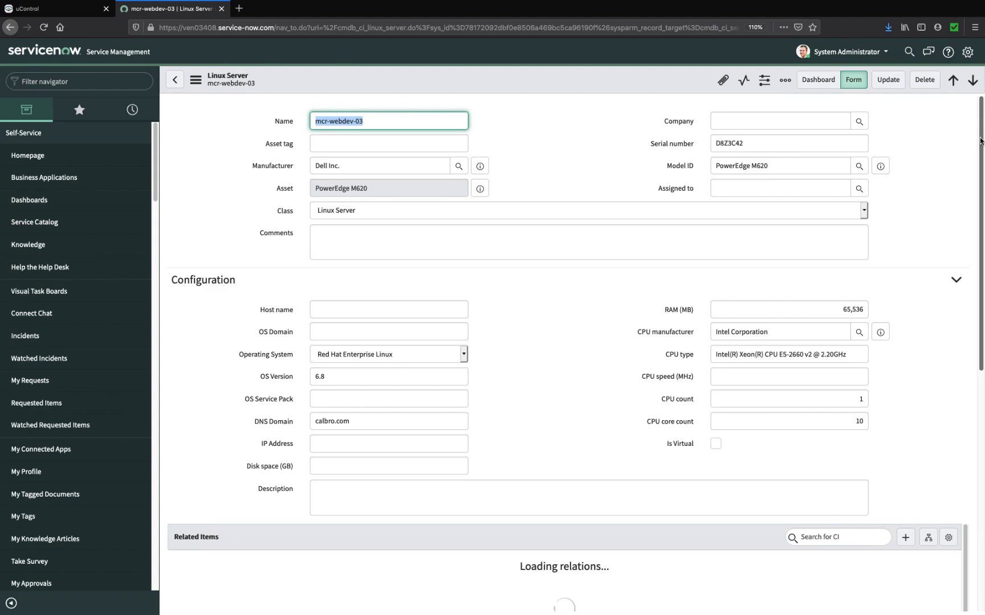
pyautogui.moveTo(979, 142); pyautogui.dragTo(972, 221)
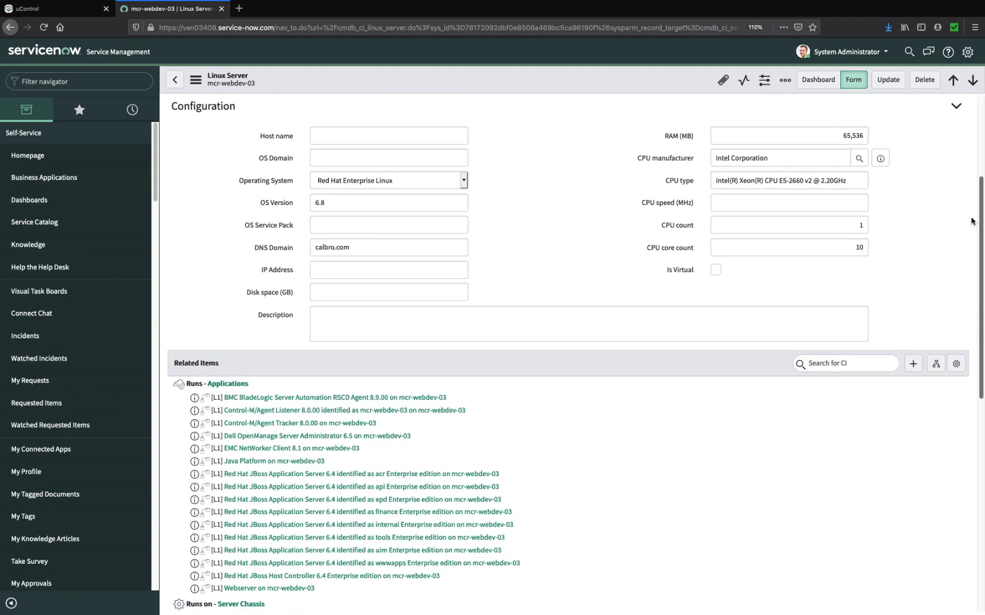
pyautogui.scroll(5, 972, 221)
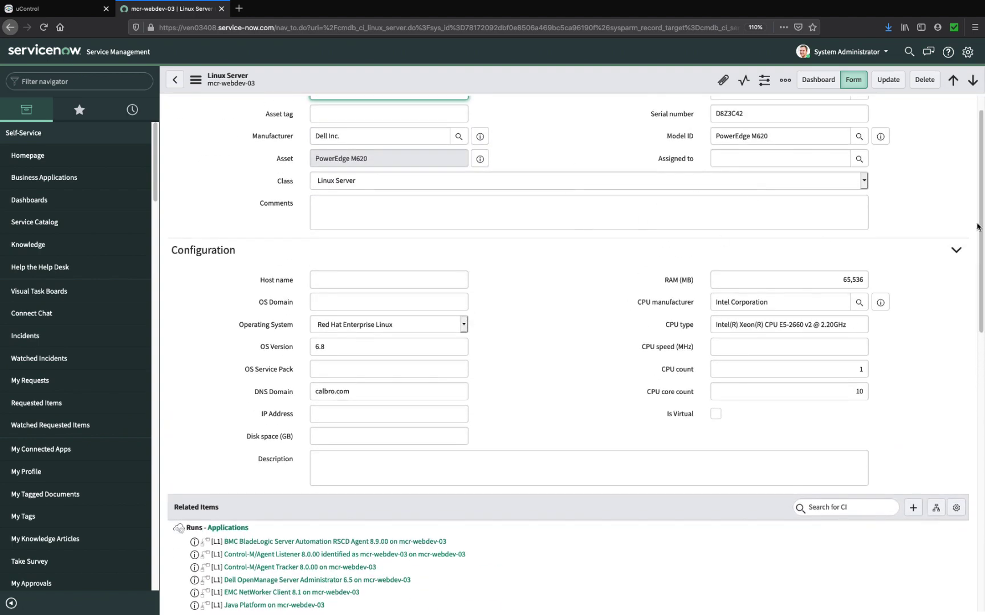
pyautogui.moveTo(980, 206); pyautogui.dragTo(974, 353)
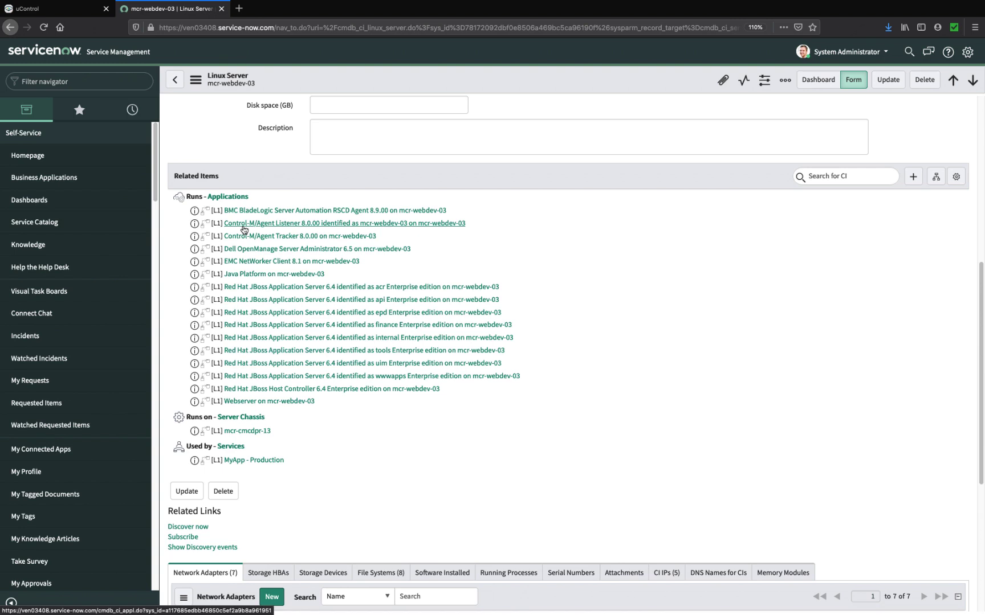
# Open the related service MyApp - Production, view its dependency map, and switch back to the synchronisation nodes in uControl
pyautogui.click(263, 462)
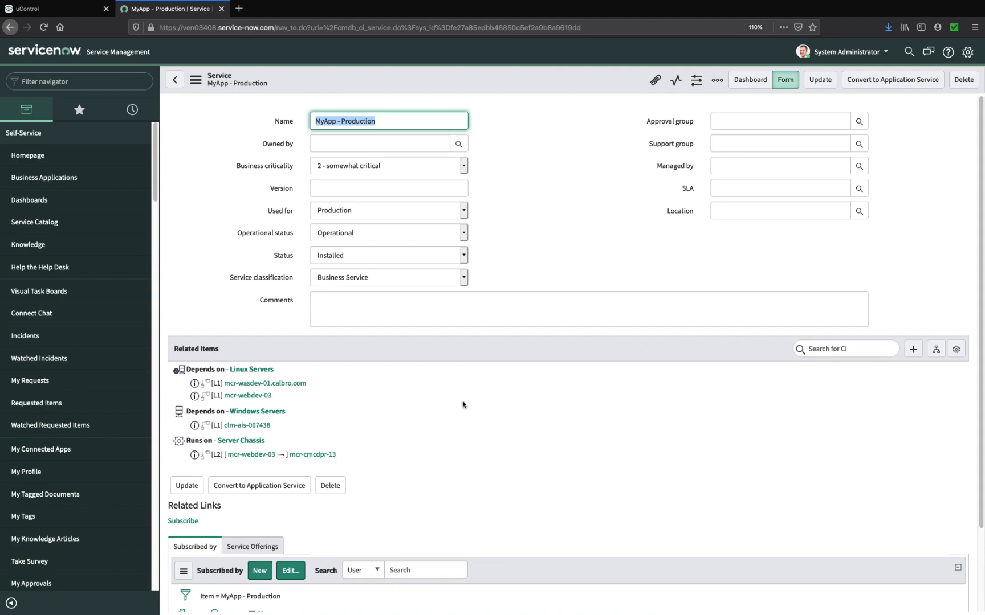
pyautogui.click(936, 351)
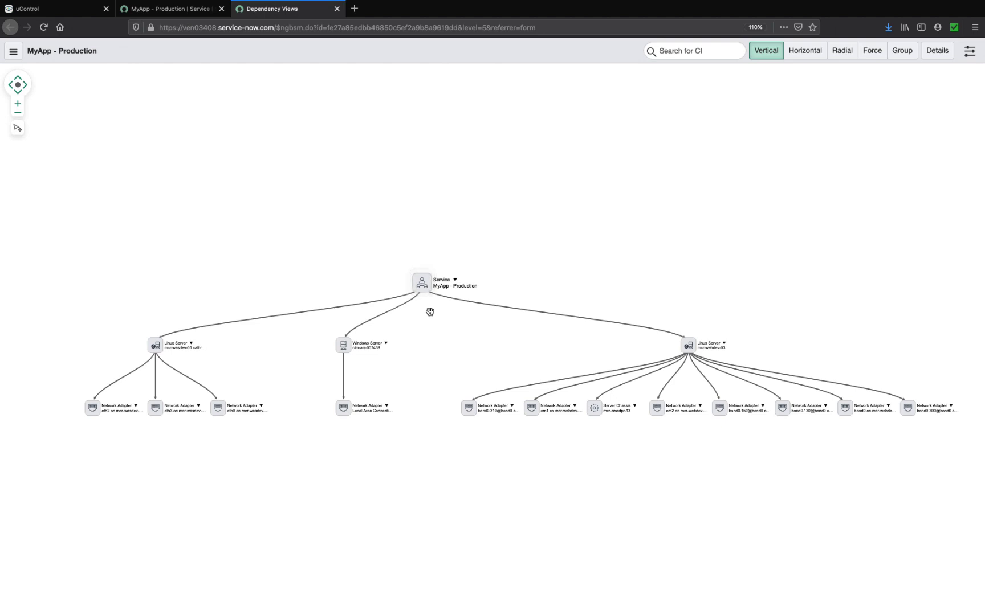
pyautogui.click(67, 10)
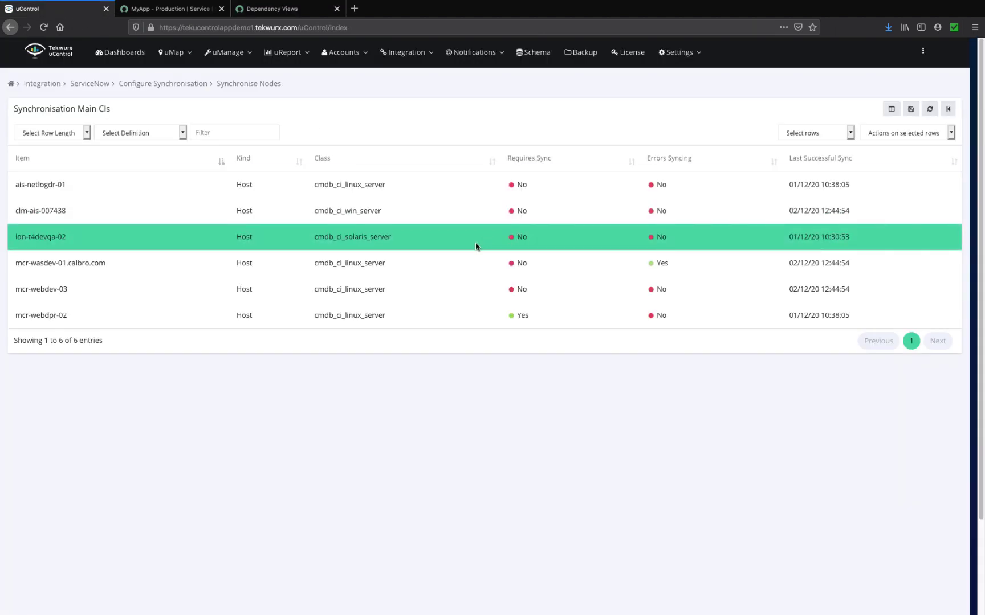